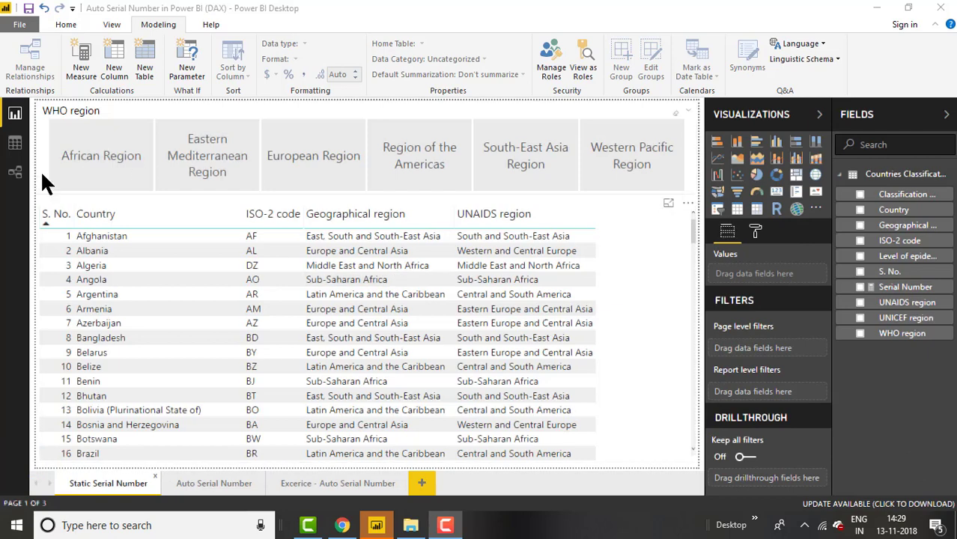
Examine the columns of the Countries Classifications table in the data view, from S. No. to WHO region, and return to the report
{"action": "left_click", "coordinate": [14, 143]}
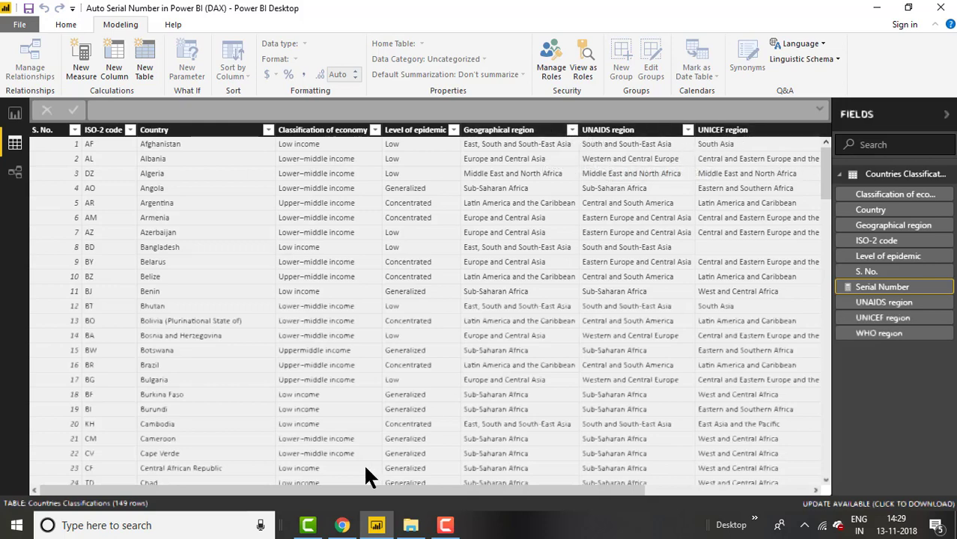
{"action": "left_click_drag", "start_coordinate": [359, 492], "coordinate": [514, 491]}
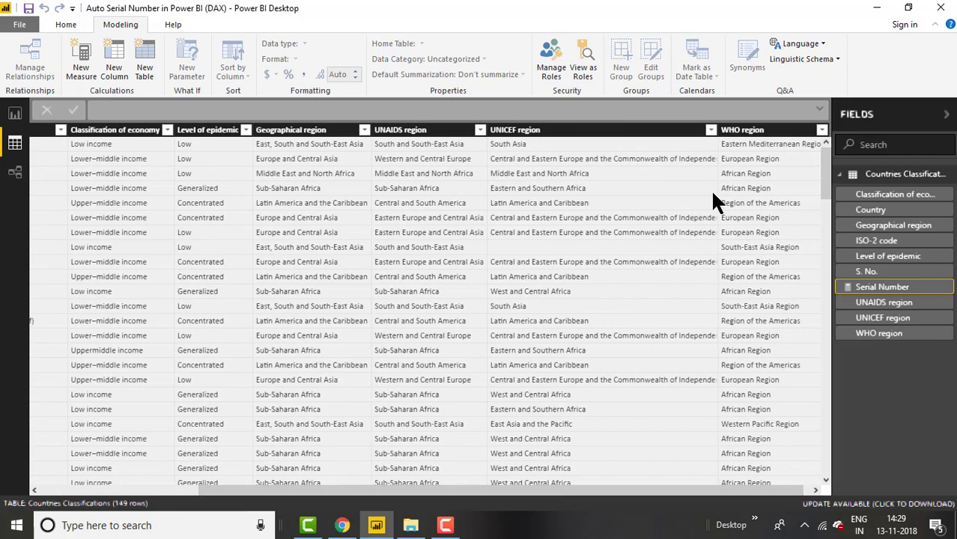
{"action": "left_click_drag", "start_coordinate": [293, 491], "coordinate": [84, 476]}
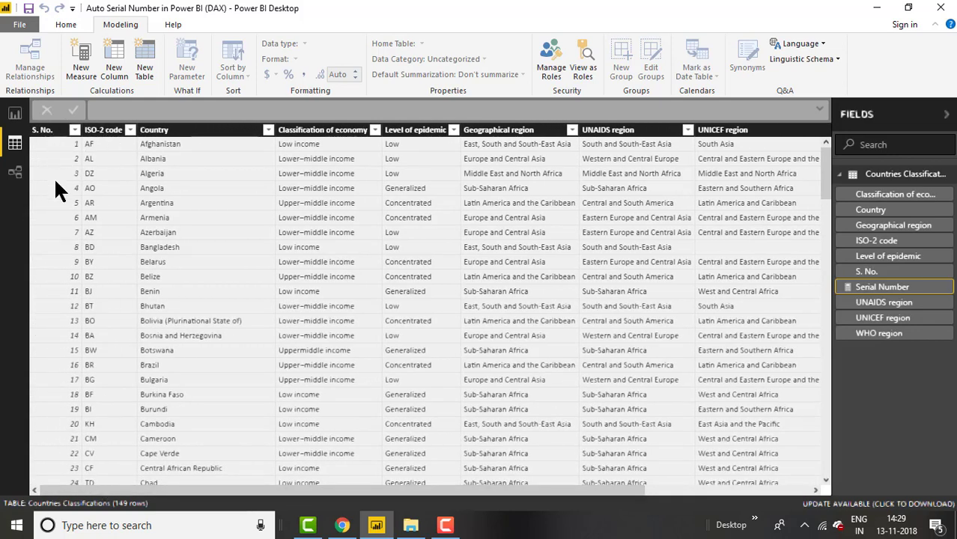
{"action": "left_click", "coordinate": [17, 114]}
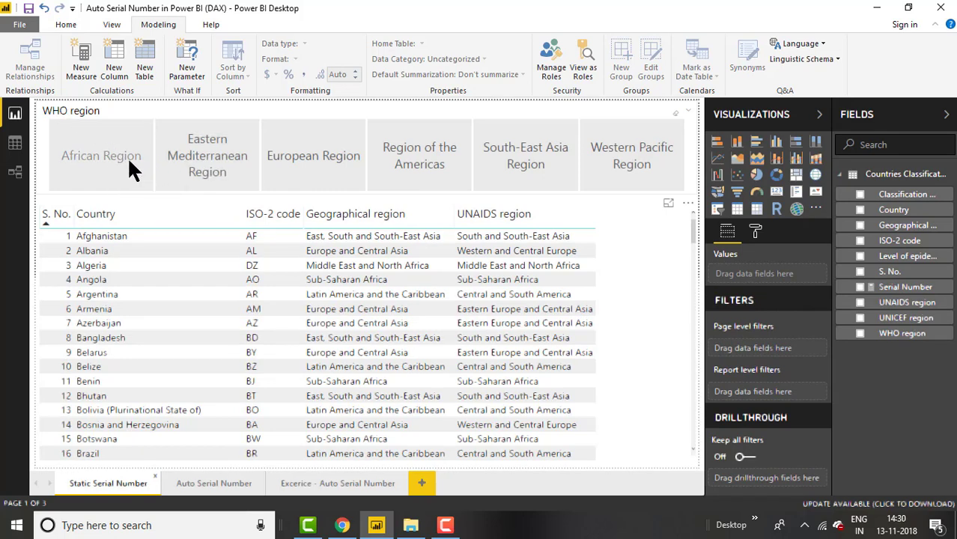
Filter the Static Serial Number page by African Region to check its S. No. column, and clear the filter
{"action": "left_click", "coordinate": [108, 155]}
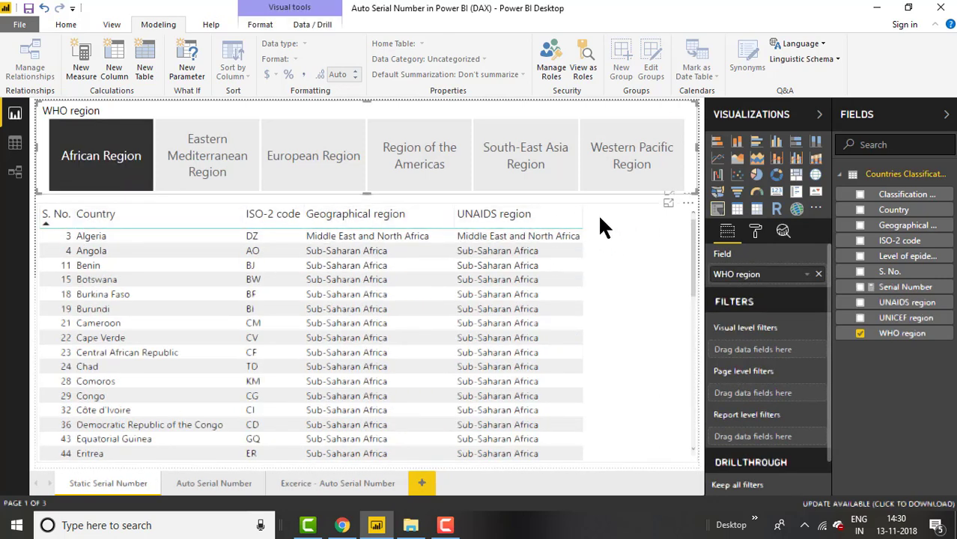
{"action": "left_click", "coordinate": [120, 171]}
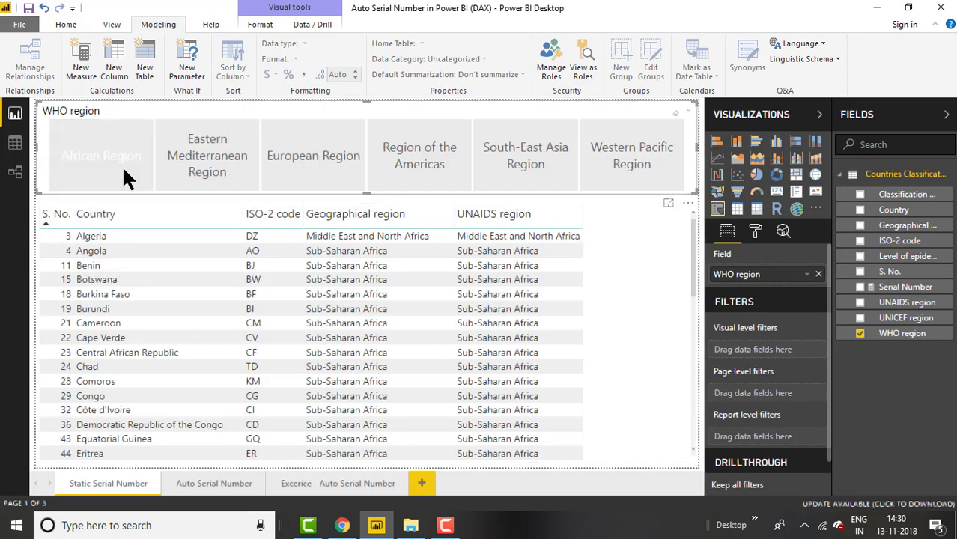
{"action": "left_click_drag", "start_coordinate": [109, 169], "coordinate": [167, 256]}
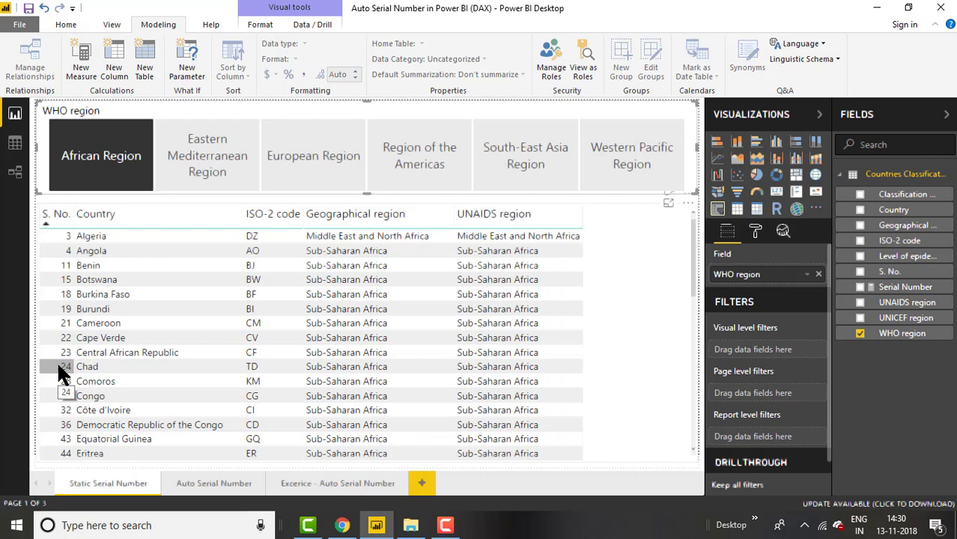
{"action": "left_click", "coordinate": [677, 114]}
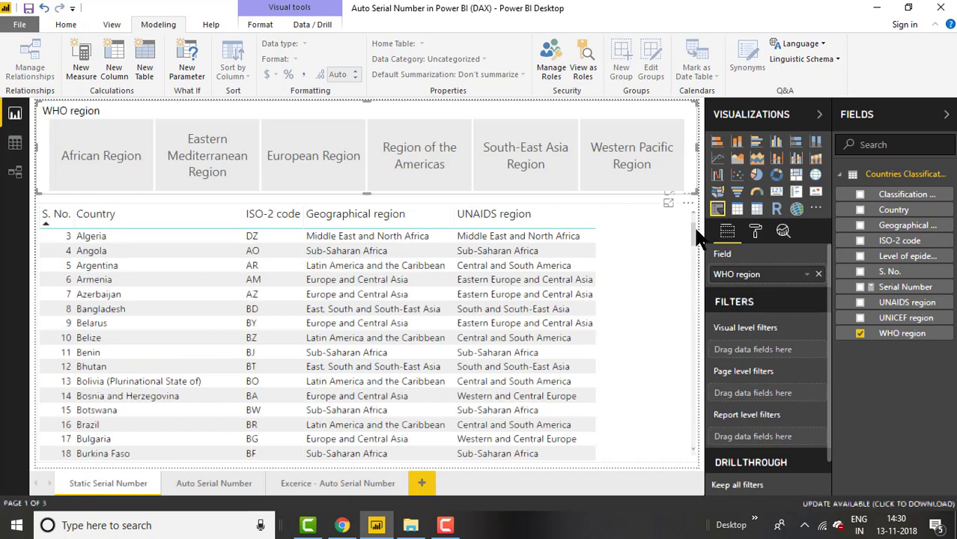
{"action": "scroll", "coordinate": [695, 234], "scroll_direction": "up", "scroll_amount": 2}
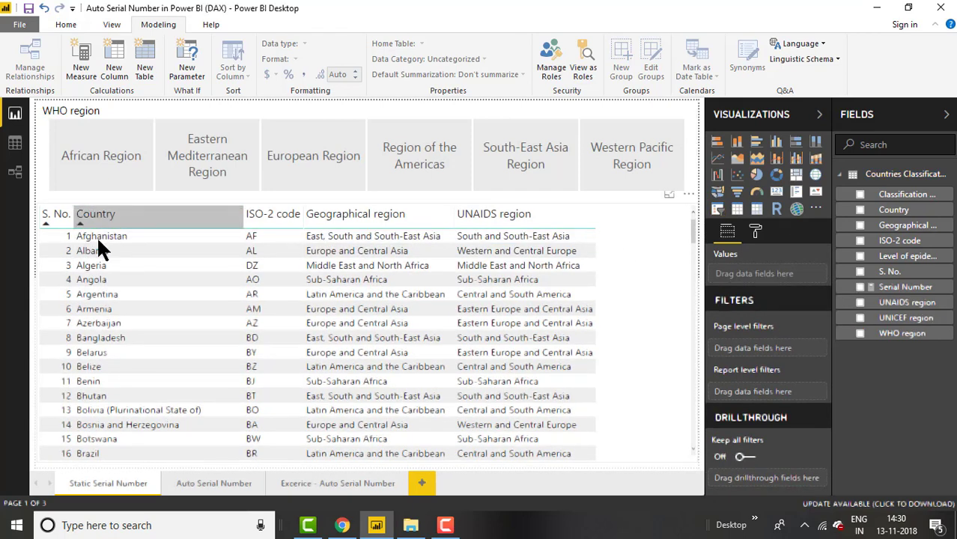
Check the serial numbering on the Auto Serial Number page by filtering for African Region and European Region
{"action": "left_click", "coordinate": [188, 488]}
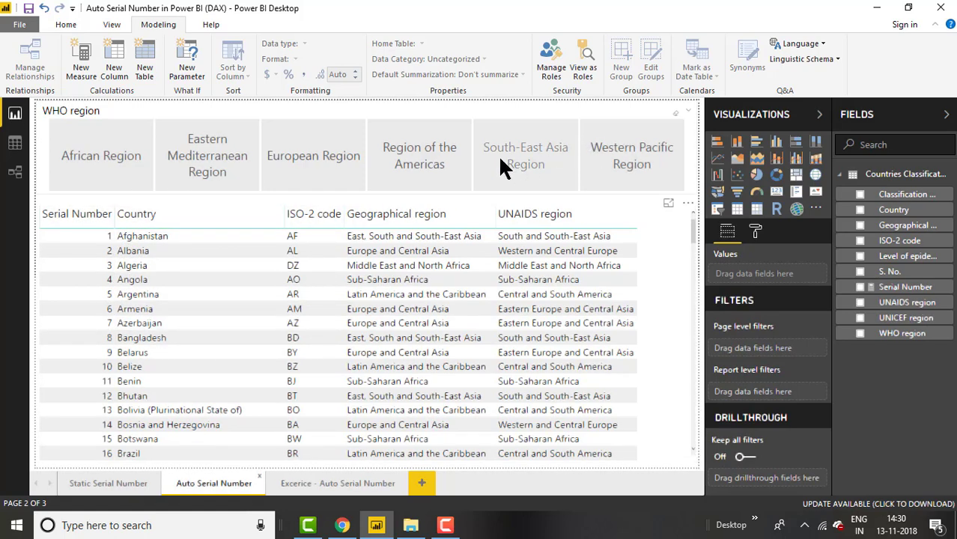
{"action": "left_click", "coordinate": [109, 156]}
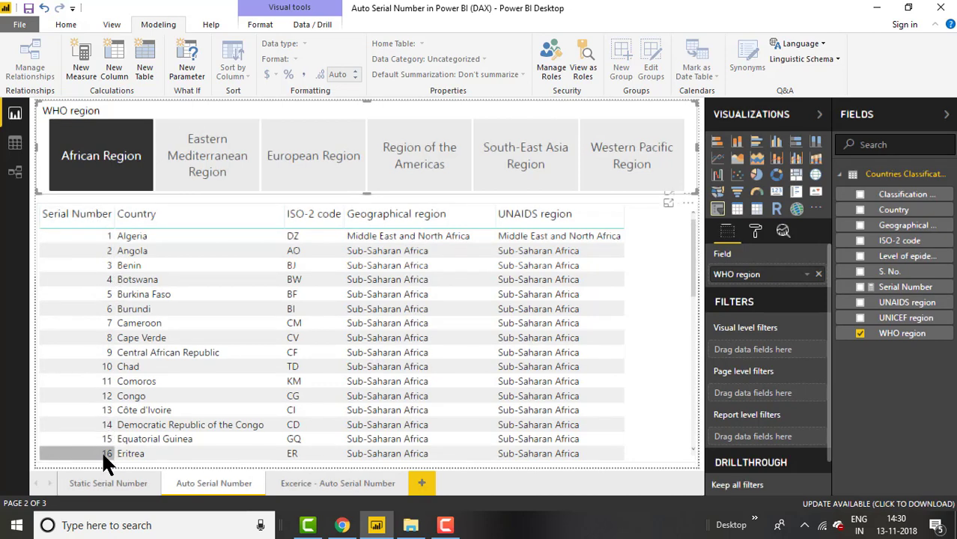
{"action": "left_click", "coordinate": [294, 153]}
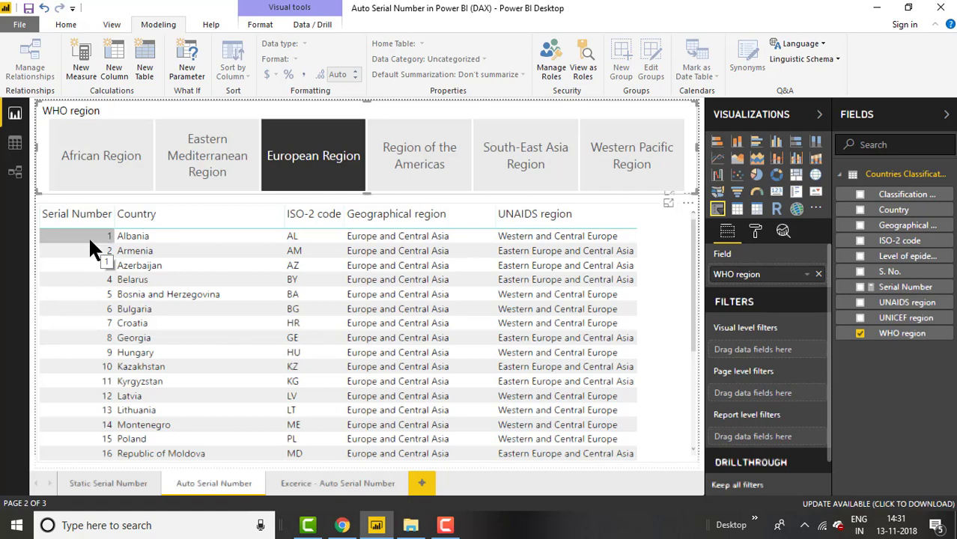
On the Excerice - Auto Serial Number page, start a new measure named Auto Serial Number in the Countries Classifications table
{"action": "left_click", "coordinate": [358, 484]}
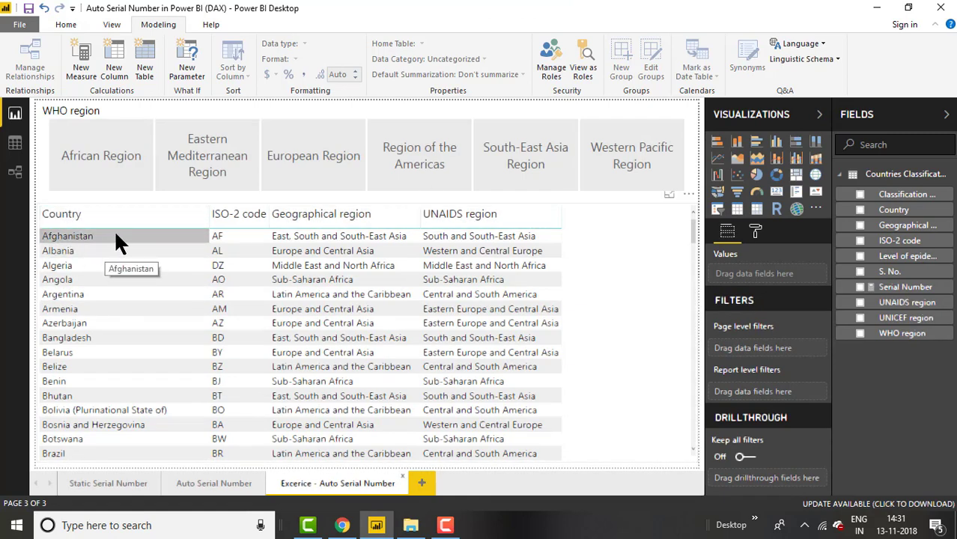
{"action": "right_click", "coordinate": [880, 178]}
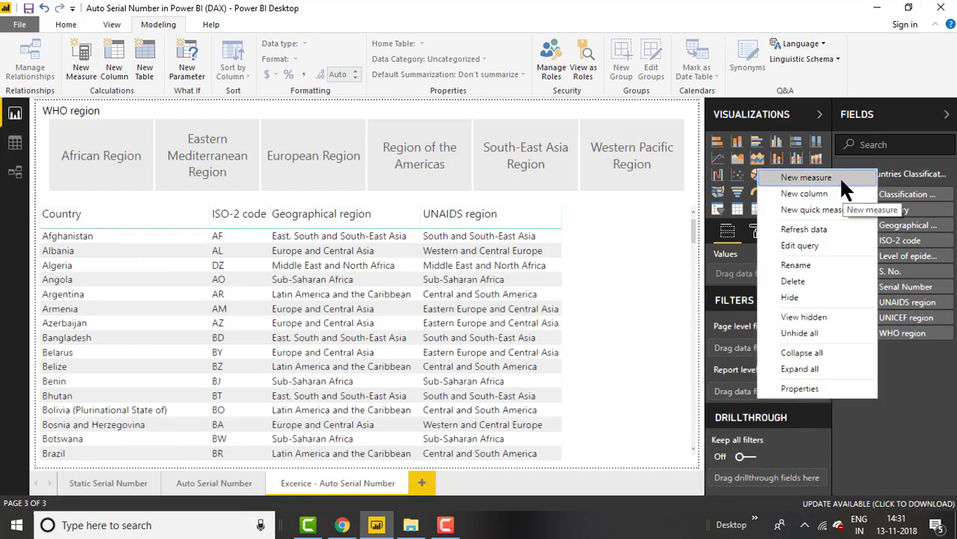
{"action": "left_click", "coordinate": [806, 177]}
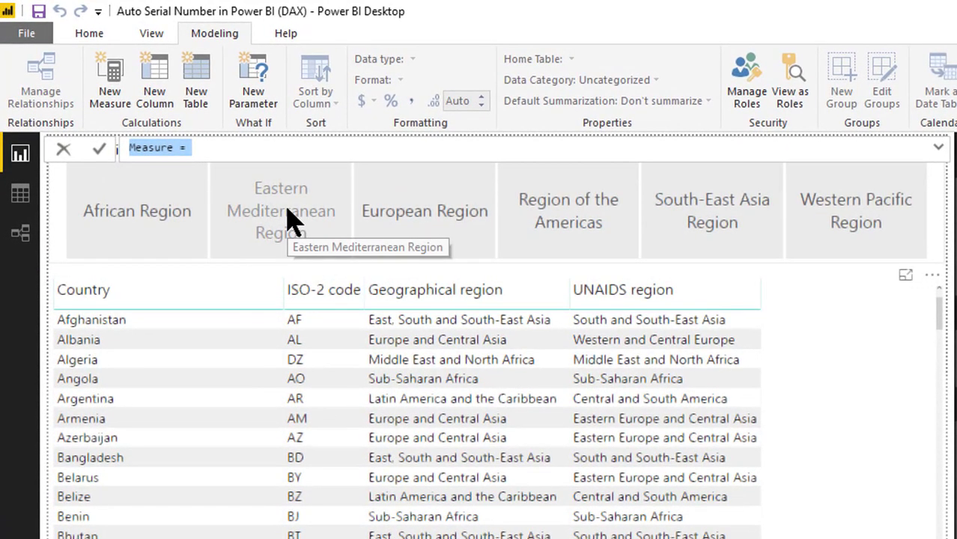
{"action": "type", "text": "Auto Serial Number"}
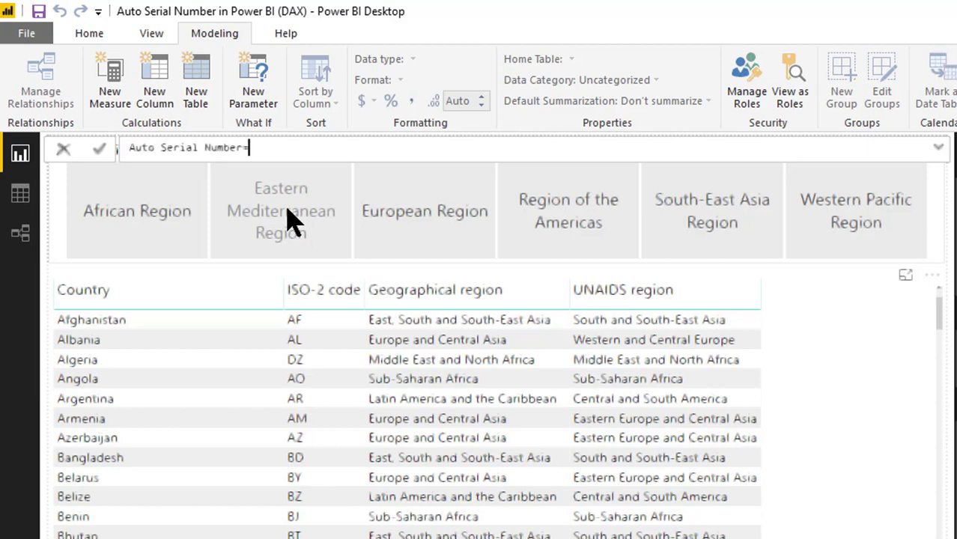
Build the measure formula as RANKX over ALLSELECTED('Countries Classifications') with the expression Sum('Countries Classifications'[S. No.])
{"action": "type", "text": "Rank"}
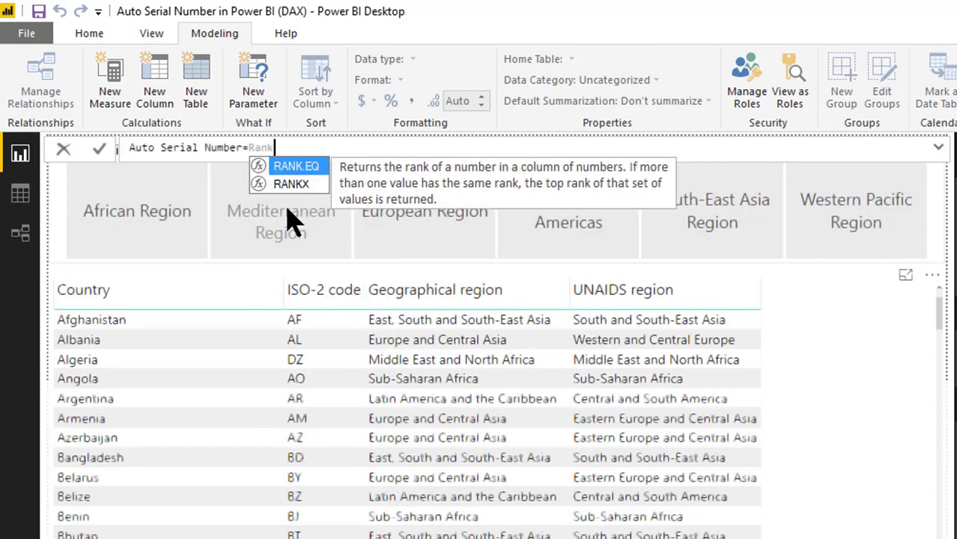
{"action": "key", "text": "Down"}
{"action": "key", "text": "Tab"}
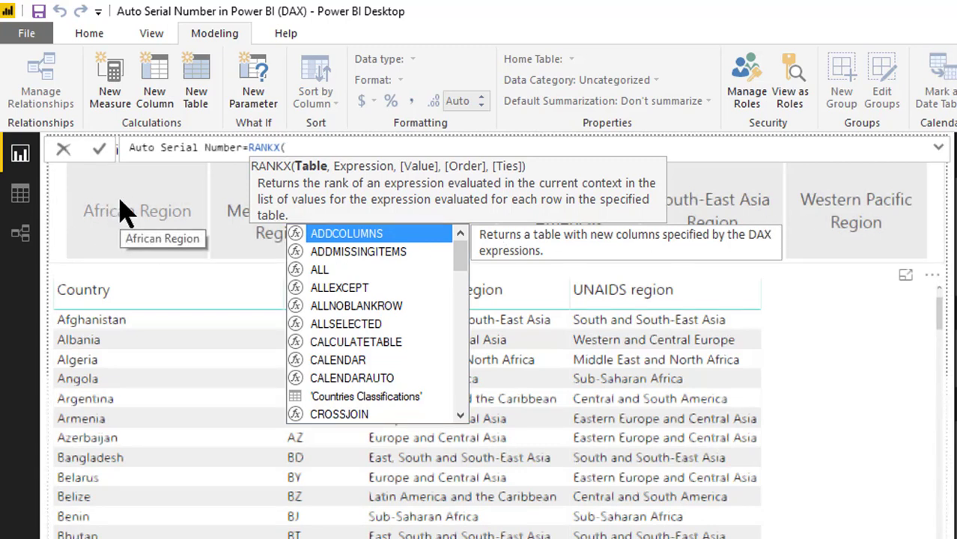
{"action": "type", "text": "all"}
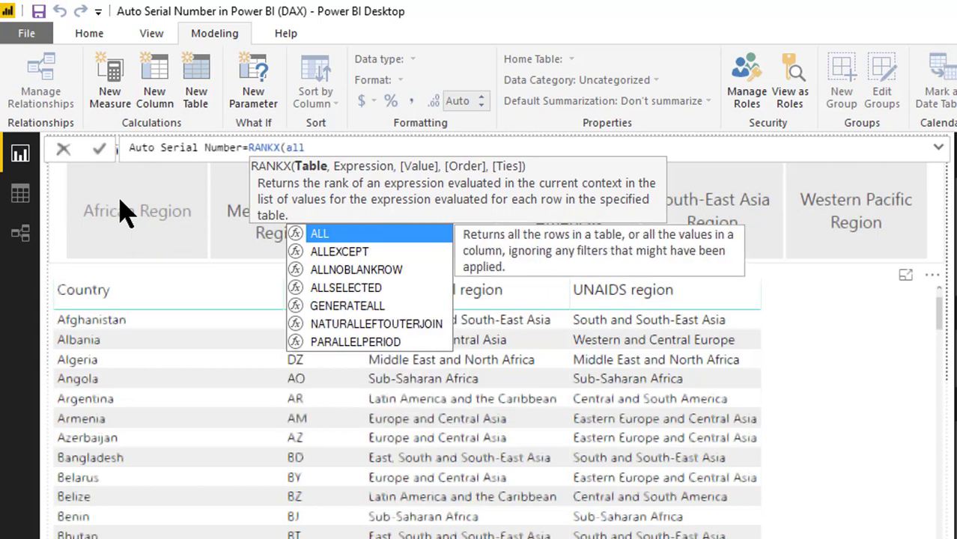
{"action": "key", "text": "Down"}
{"action": "key", "text": "Down"}
{"action": "key", "text": "Down"}
{"action": "key", "text": "Tab"}
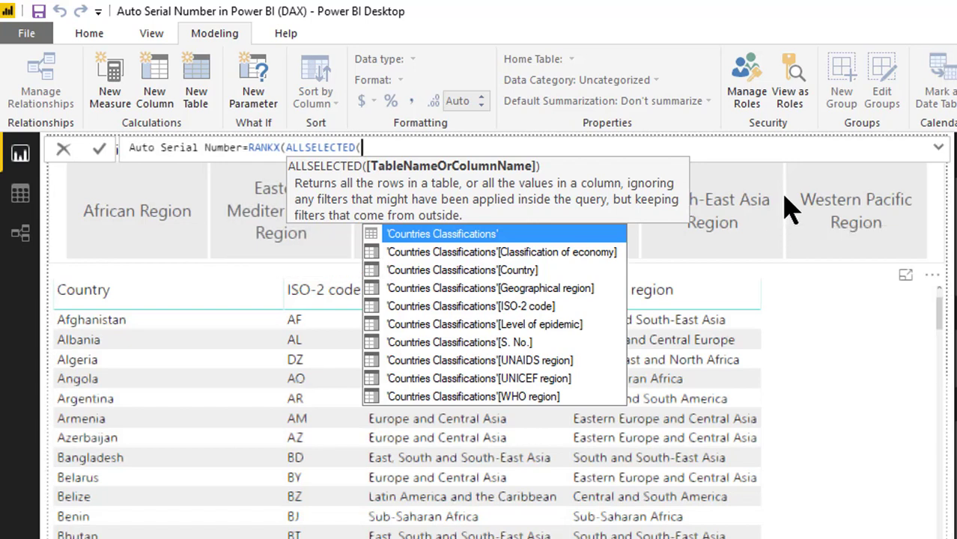
{"action": "type", "text": "coun"}
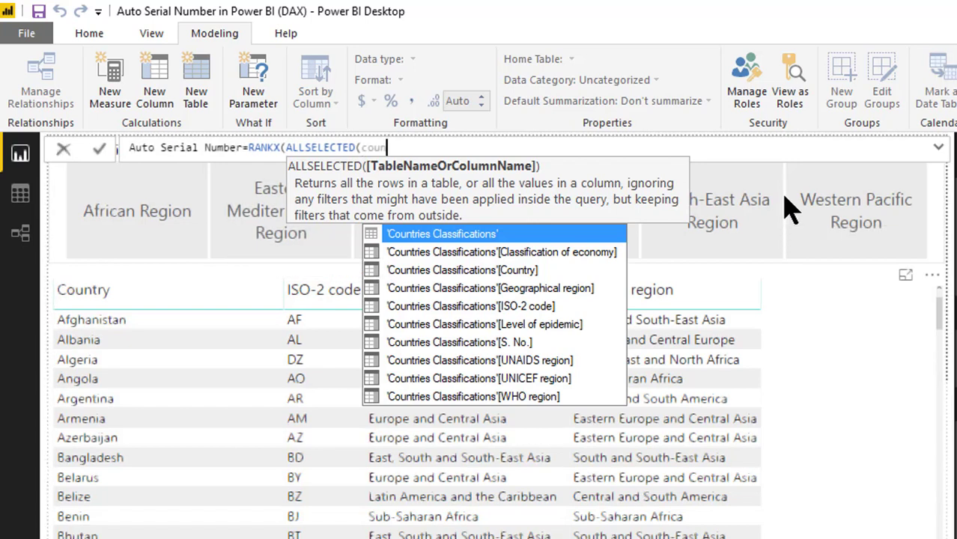
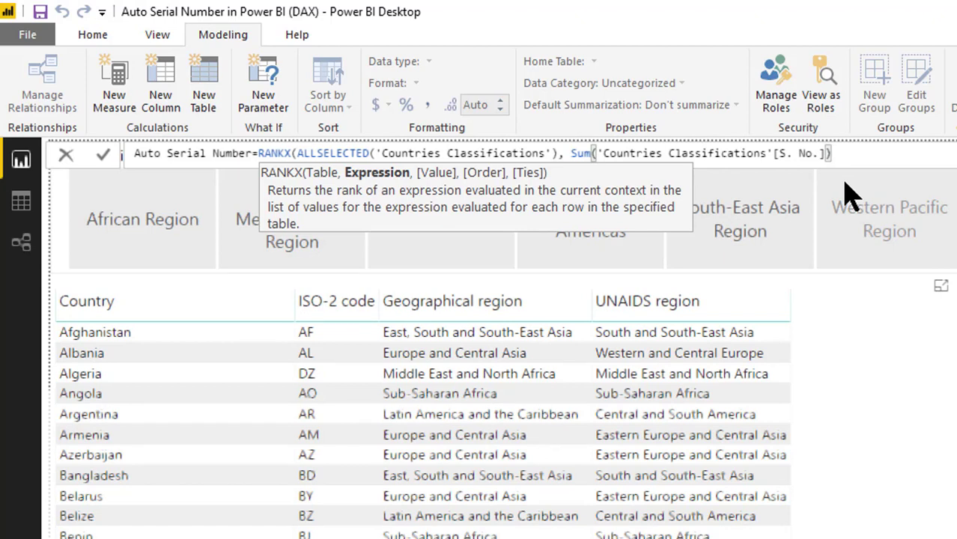
Complete the RANKX formula with an empty value argument, ASC order and Dense ties, and commit the measure
{"action": "type", "text": ","}
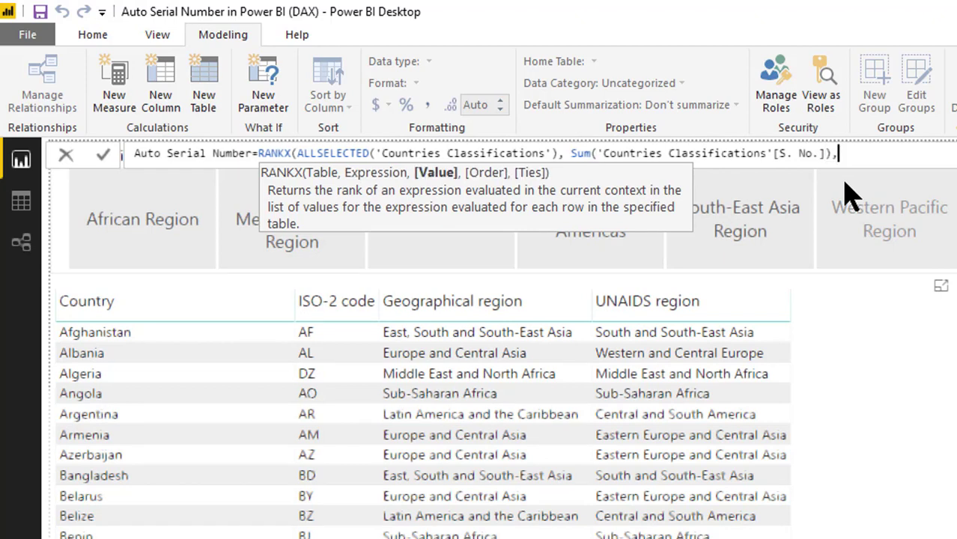
{"action": "type", "text": ","}
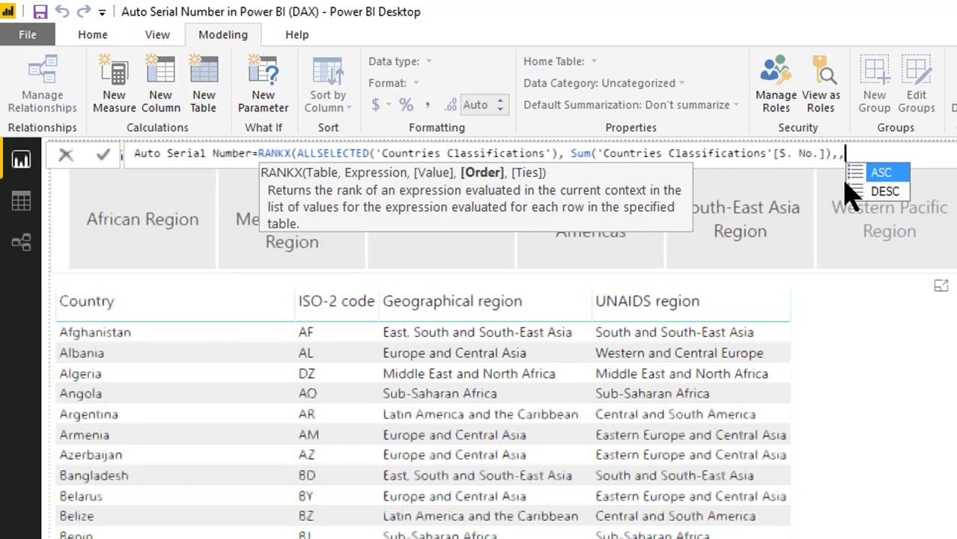
{"action": "type", "text": "ASC, "}
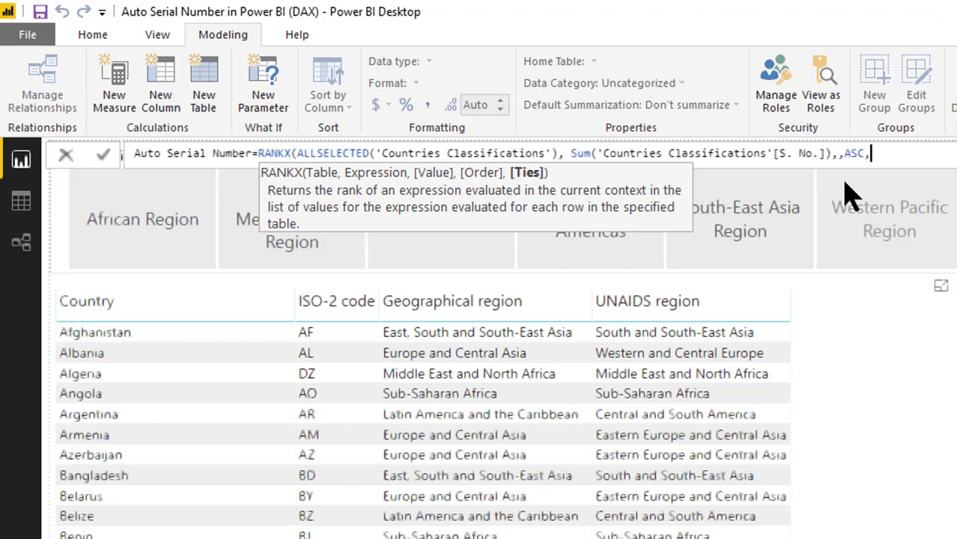
{"action": "type", "text": "Dense)"}
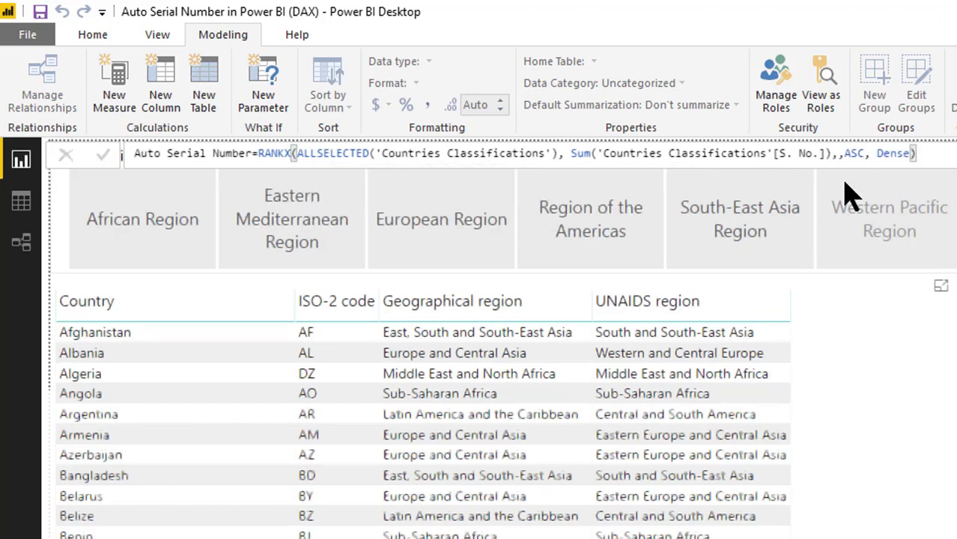
{"action": "key", "text": "Return"}
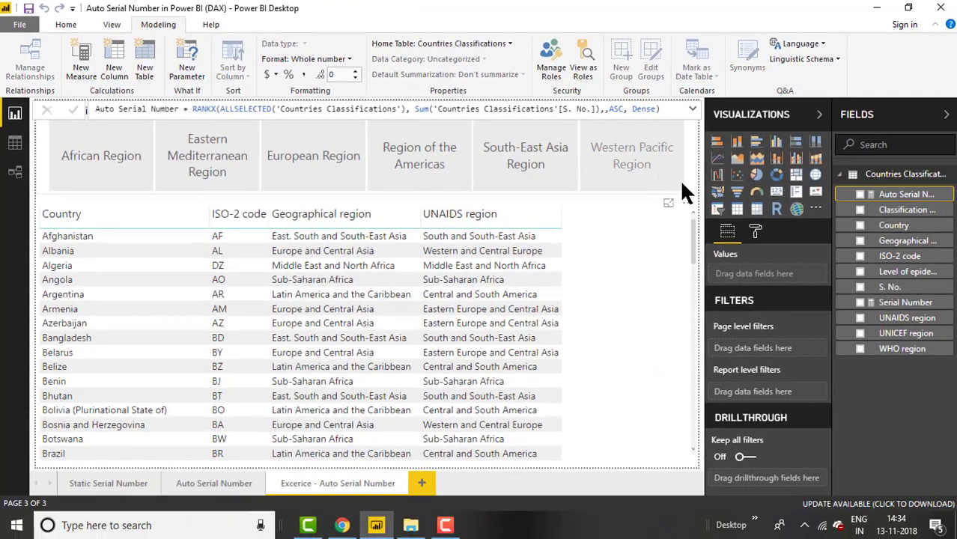
Add the Auto Serial Number measure to the country table as its first column, before Country
{"action": "left_click", "coordinate": [604, 208]}
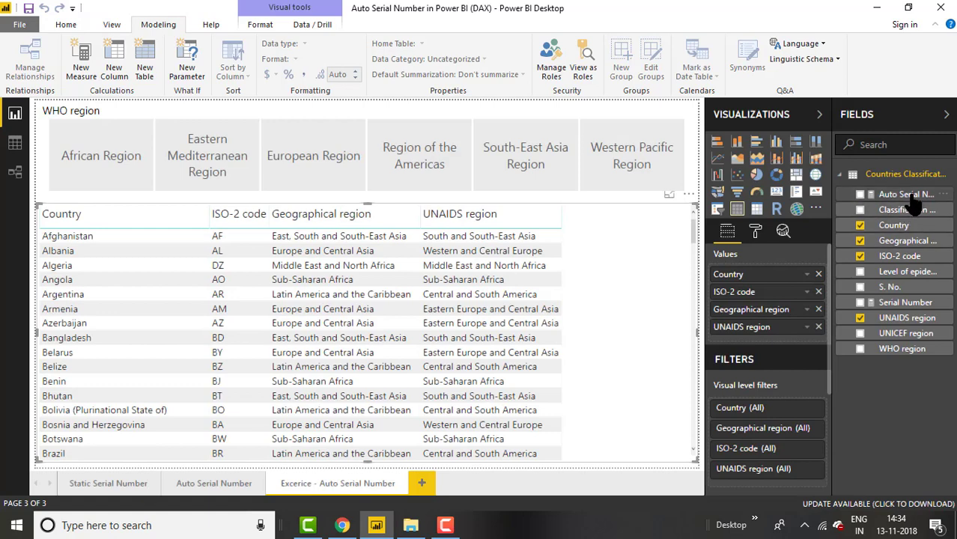
{"action": "left_click_drag", "start_coordinate": [910, 197], "coordinate": [783, 274]}
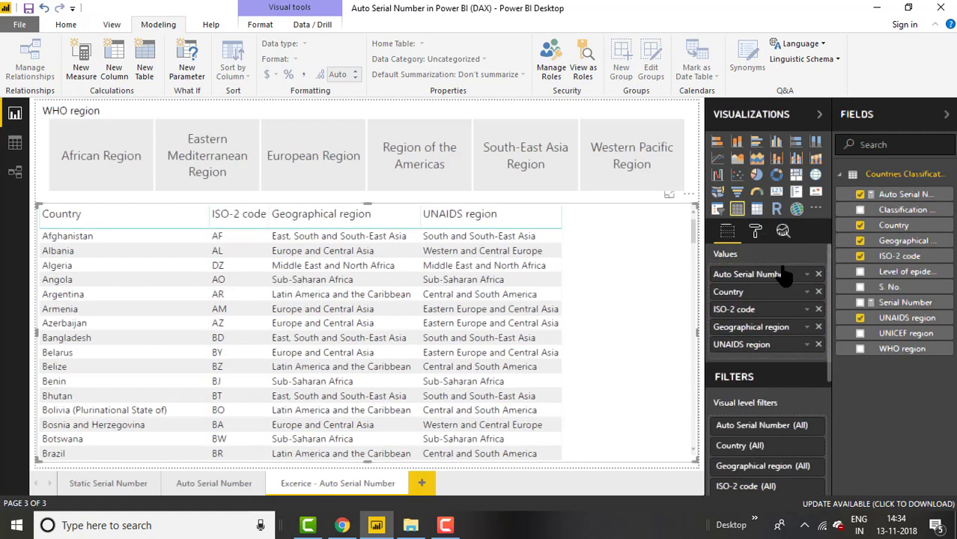
{"action": "left_click", "coordinate": [808, 276]}
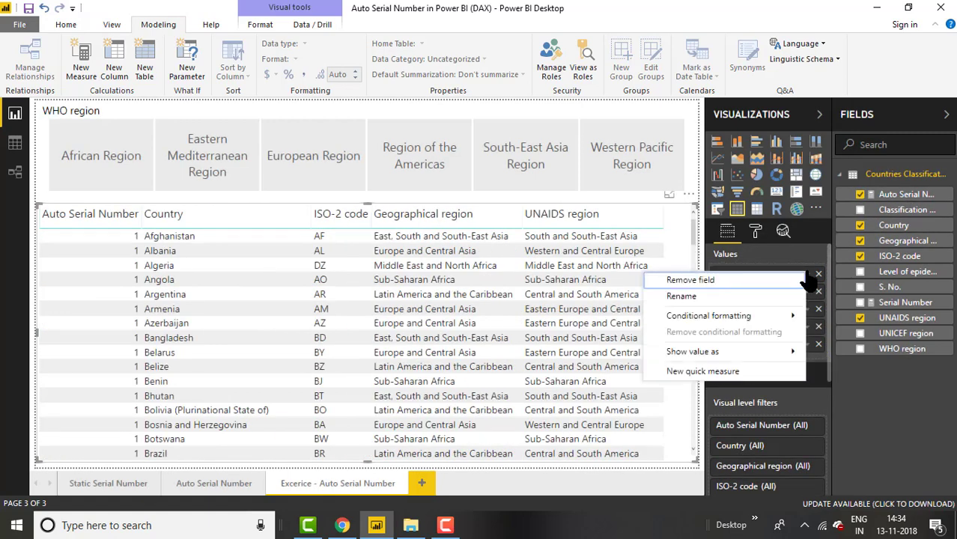
{"action": "left_click", "coordinate": [859, 375]}
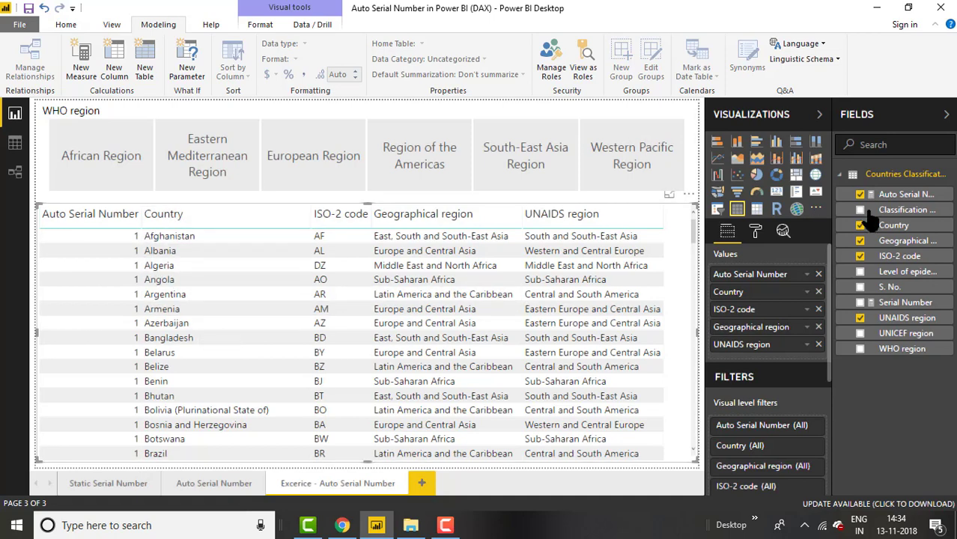
Wrap the Sum('Countries Classifications'[S. No.]) expression of the Auto Serial Number measure in CALCULATE and commit the formula
{"action": "left_click", "coordinate": [898, 194]}
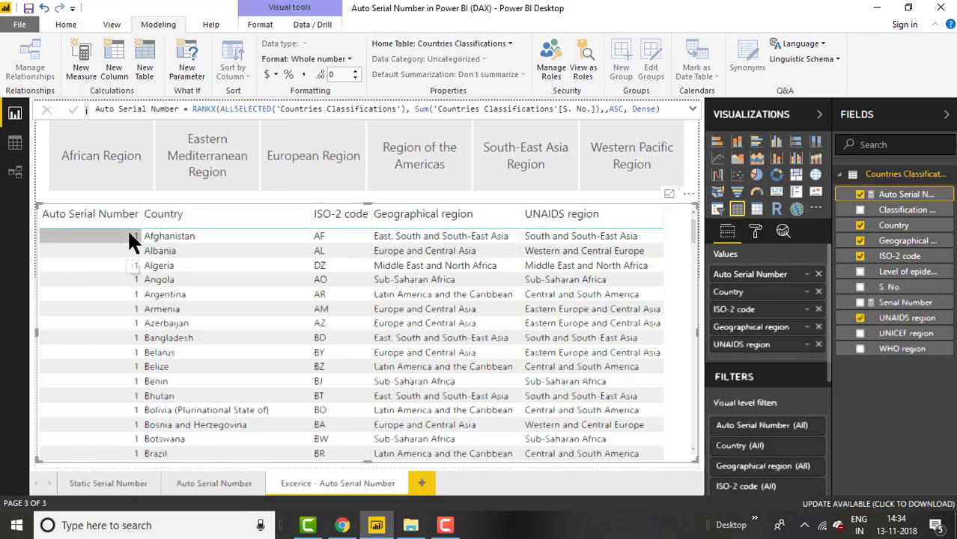
{"action": "left_click", "coordinate": [419, 107]}
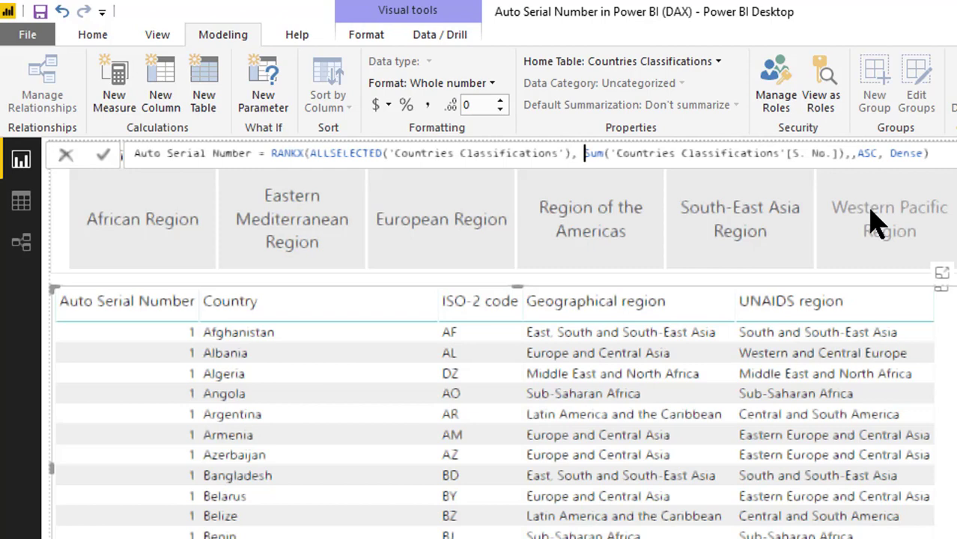
{"action": "type", "text": "cal"}
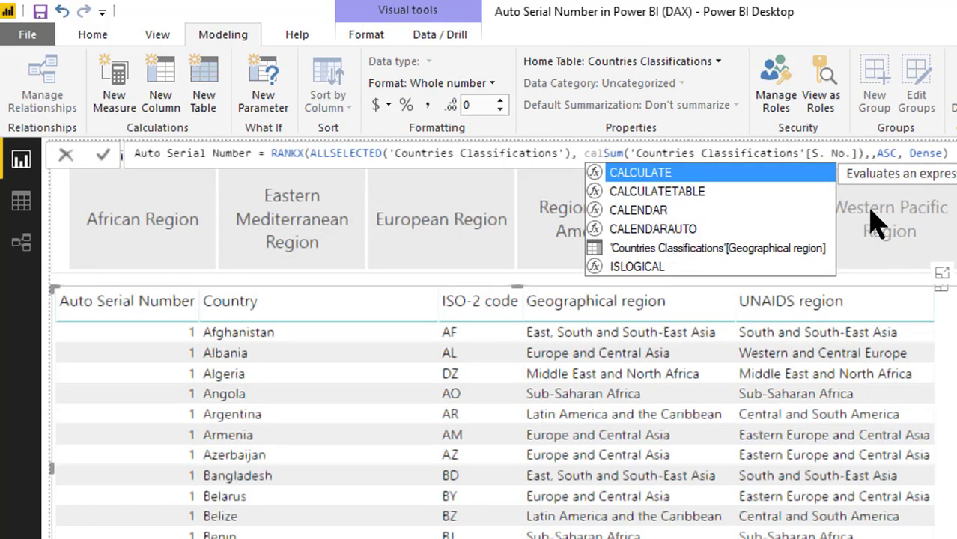
{"action": "key", "text": "Tab"}
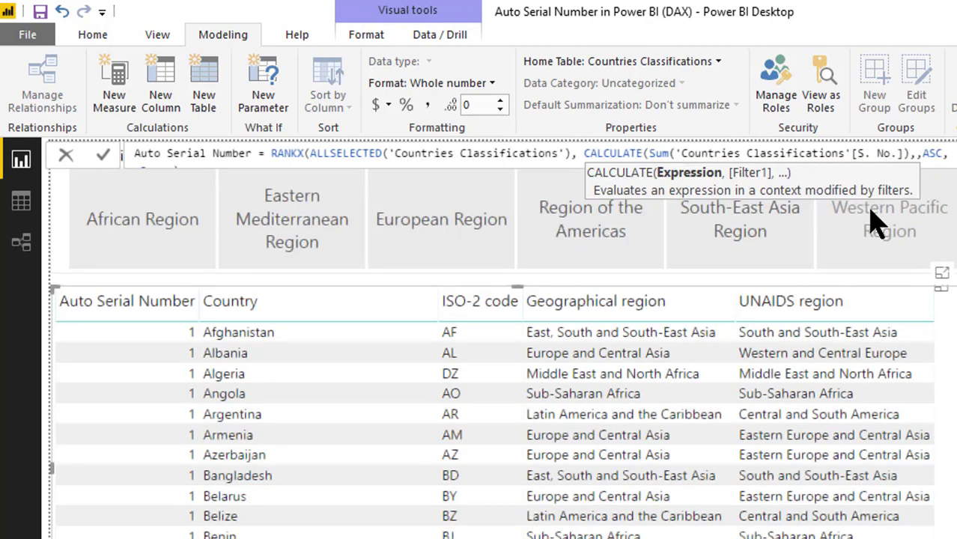
{"action": "left_click", "coordinate": [911, 153]}
{"action": "type", "text": ")"}
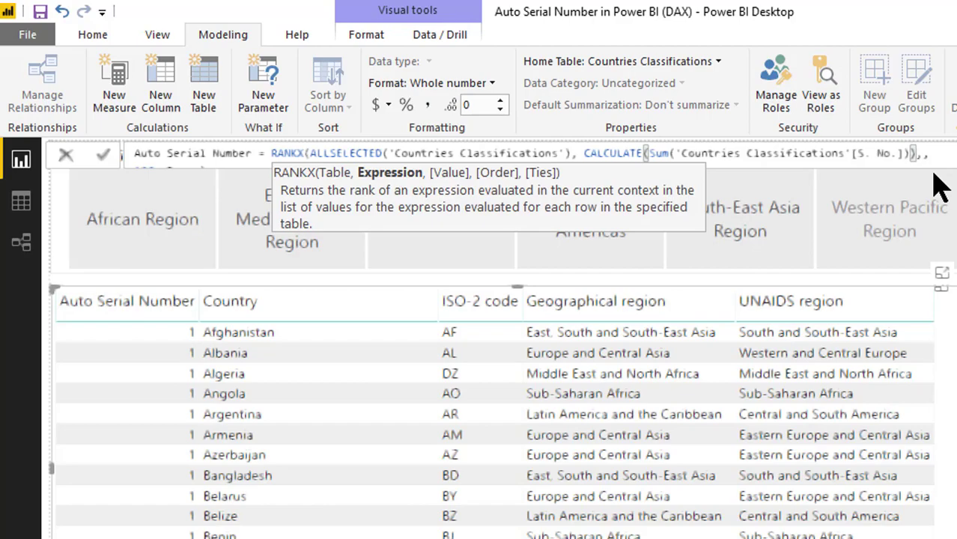
{"action": "type", "text": ","}
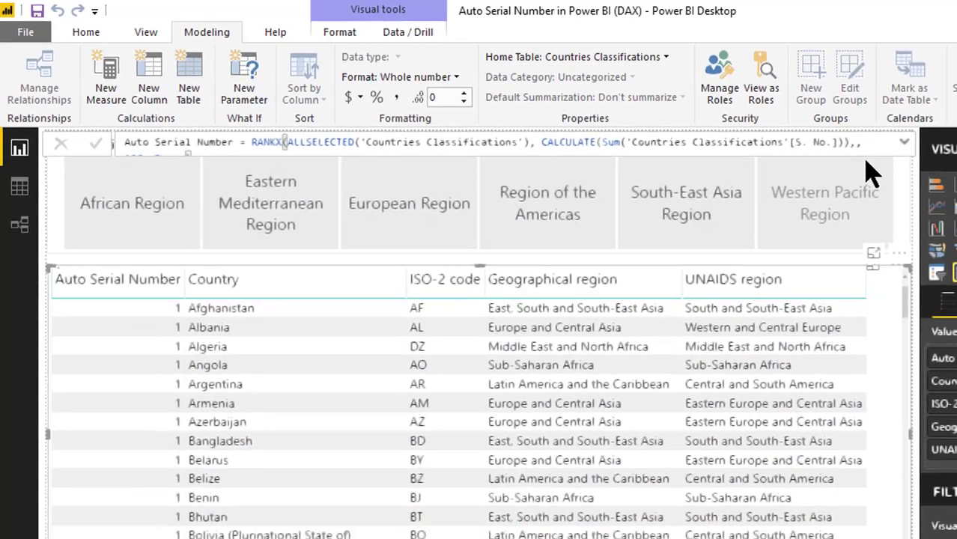
{"action": "key", "text": "Return"}
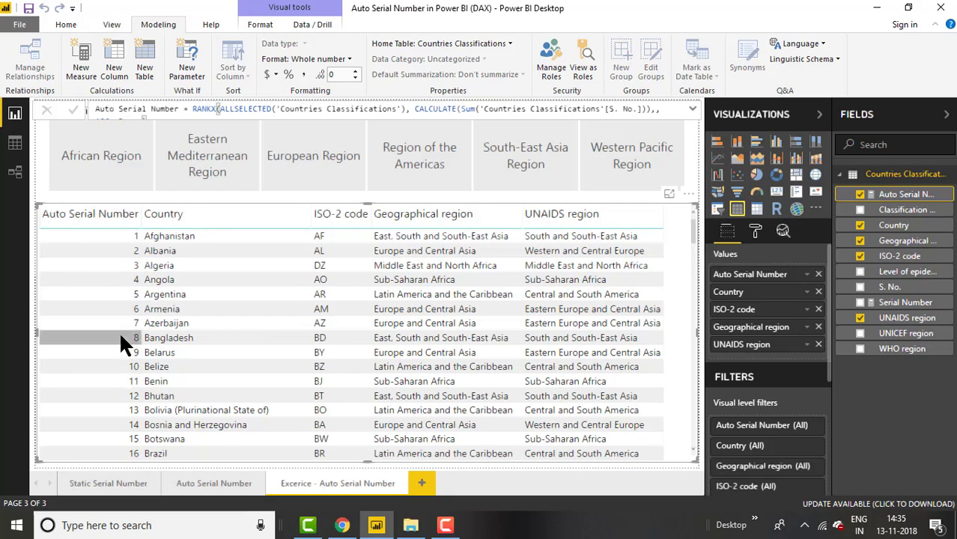
Review the Auto Serial Number values down the whole country table and leave the measure's formula
{"action": "scroll", "coordinate": [119, 329], "scroll_direction": "down", "scroll_amount": 5}
{"action": "scroll", "coordinate": [118, 329], "scroll_direction": "down", "scroll_amount": 15}
{"action": "scroll", "coordinate": [118, 329], "scroll_direction": "up", "scroll_amount": 20}
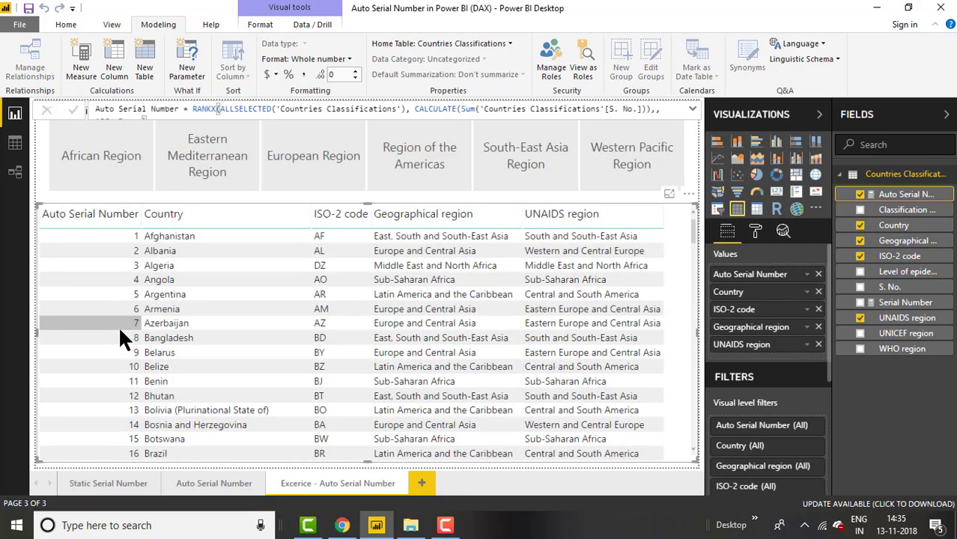
{"action": "left_click", "coordinate": [893, 176]}
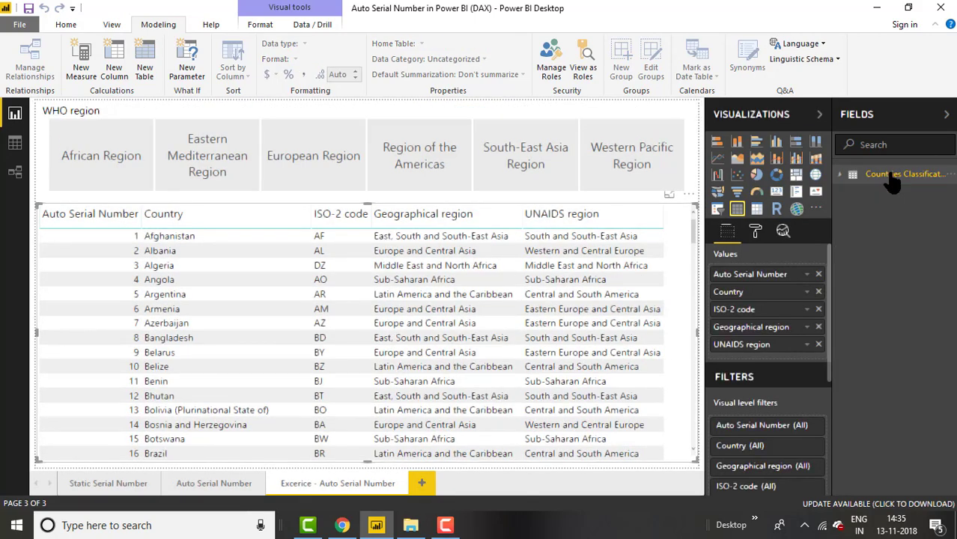
{"action": "left_click", "coordinate": [893, 175]}
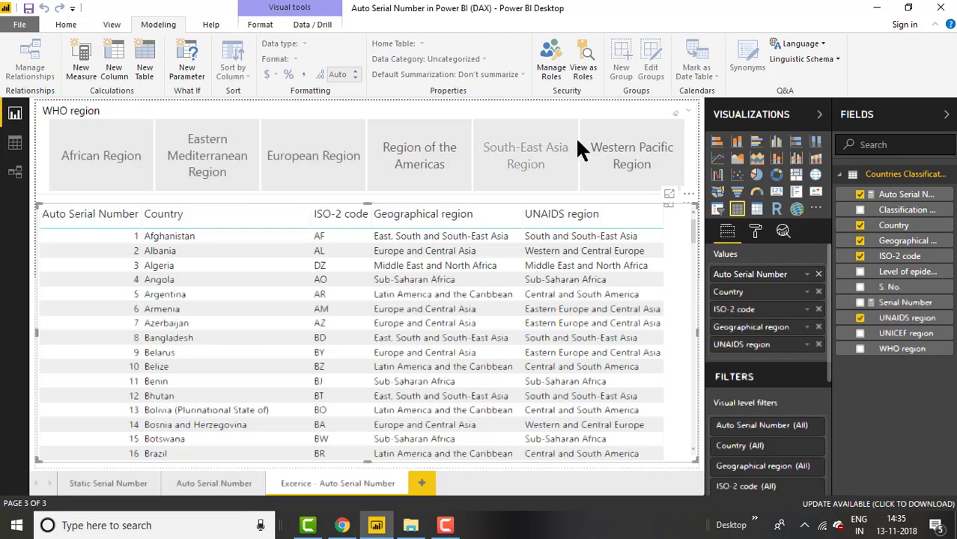
Filter the country table by each WHO region in turn, from African Region through to Western Pacific Region
{"action": "left_click", "coordinate": [114, 172]}
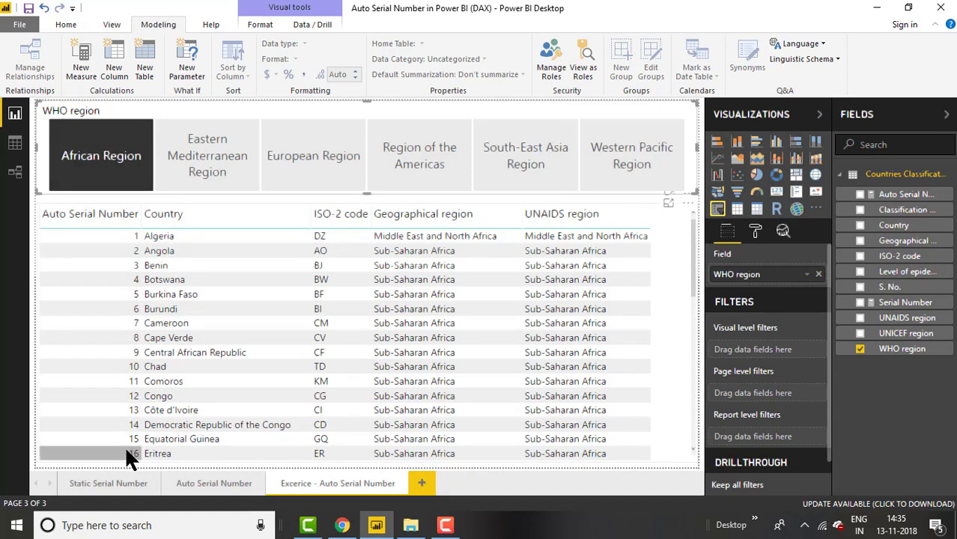
{"action": "left_click", "coordinate": [195, 175]}
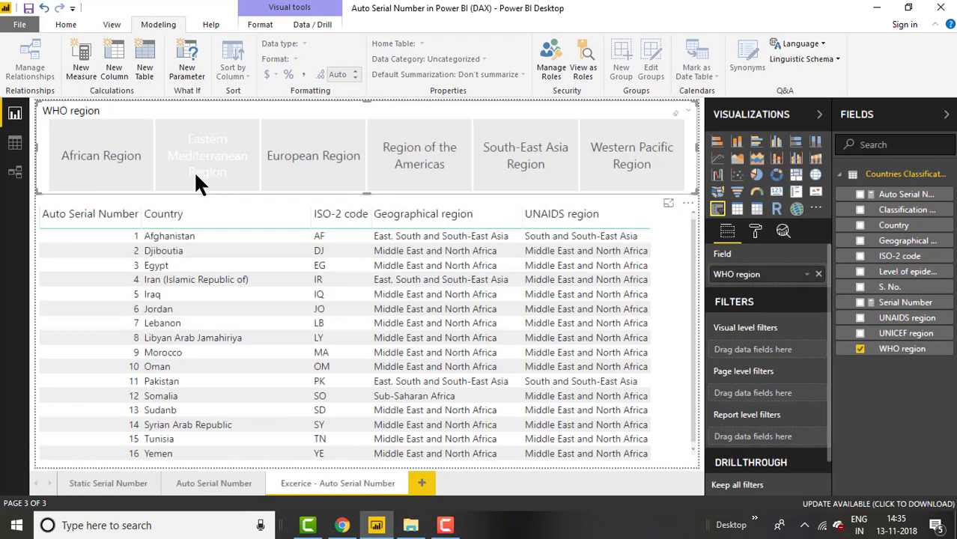
{"action": "left_click", "coordinate": [298, 153]}
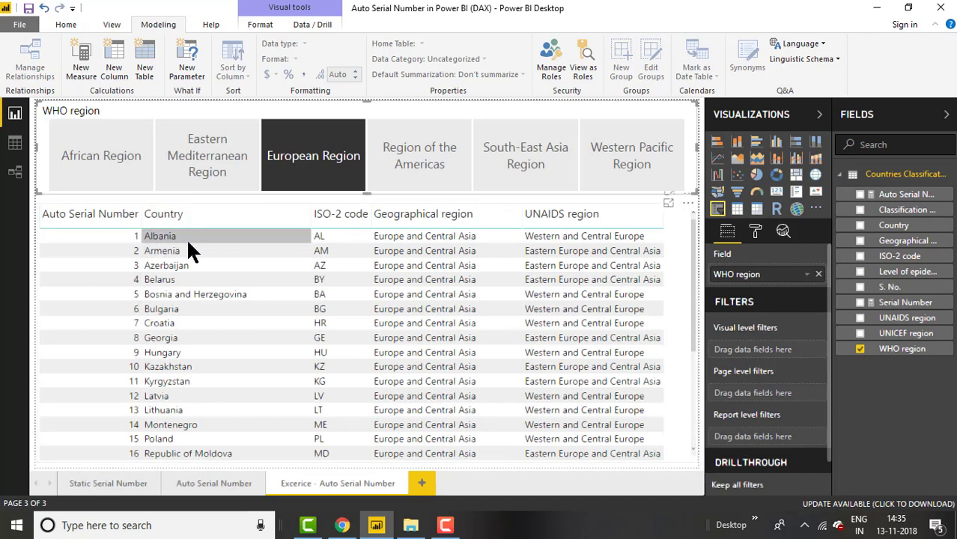
{"action": "left_click", "coordinate": [277, 177]}
{"action": "left_click", "coordinate": [406, 160]}
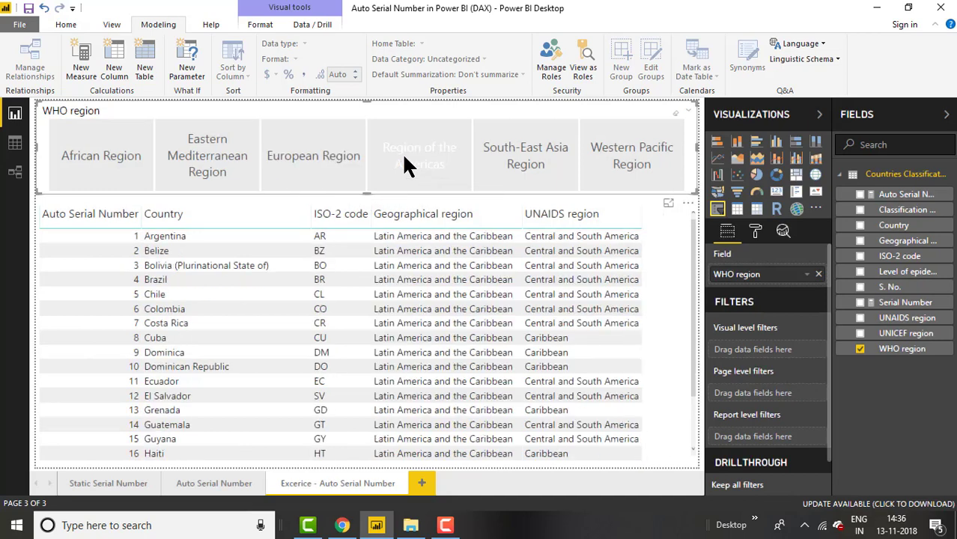
{"action": "left_click", "coordinate": [525, 169]}
{"action": "left_click", "coordinate": [626, 166]}
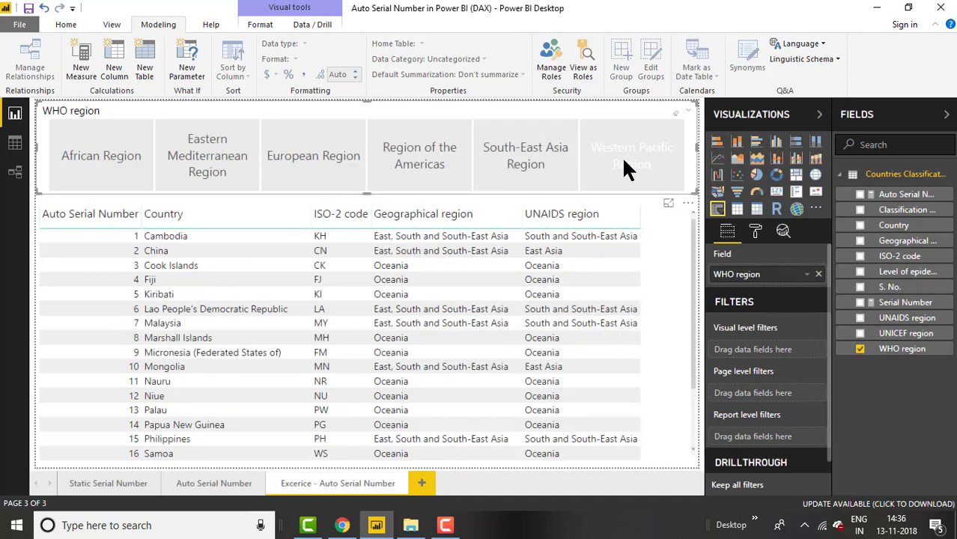
{"action": "left_click", "coordinate": [662, 185]}
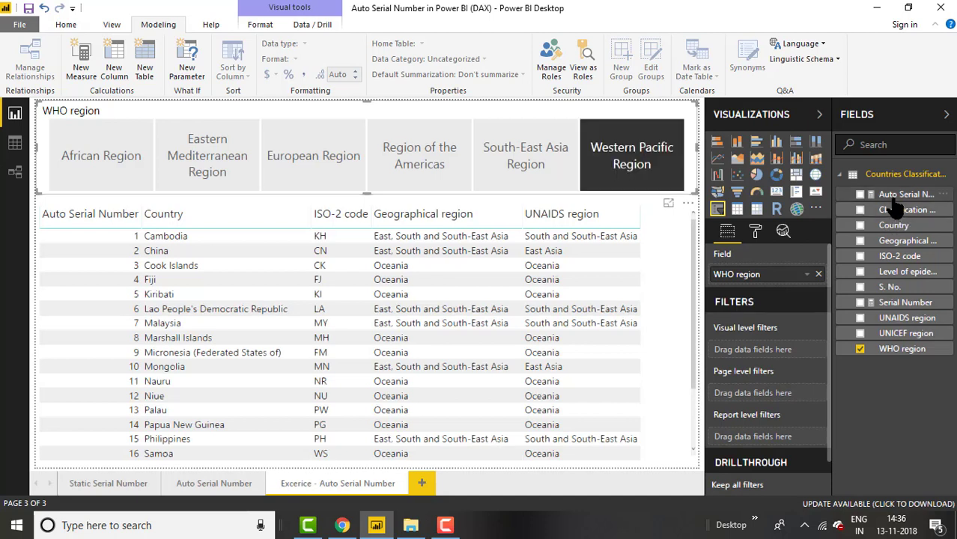
Display the formula of the Auto Serial Number measure for review
{"action": "left_click", "coordinate": [902, 195]}
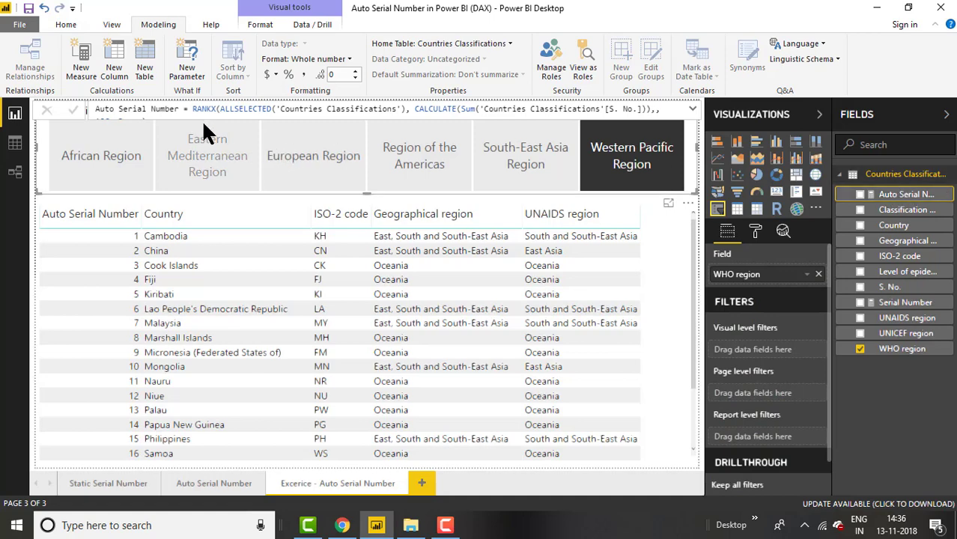